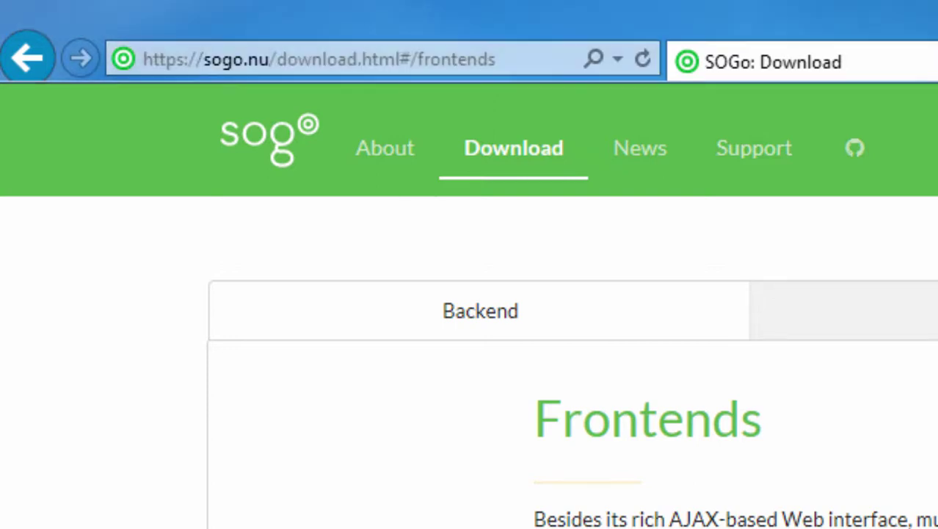
Save sogo-connector-31.0.5.xpi into a new Sogo folder in Downloads, then close Internet Explorer
key(F5)
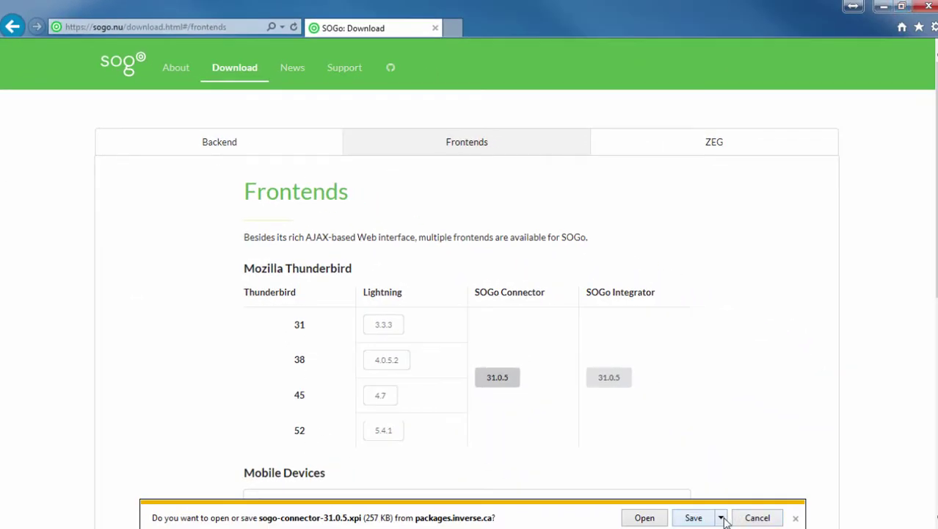
click(721, 517)
click(746, 500)
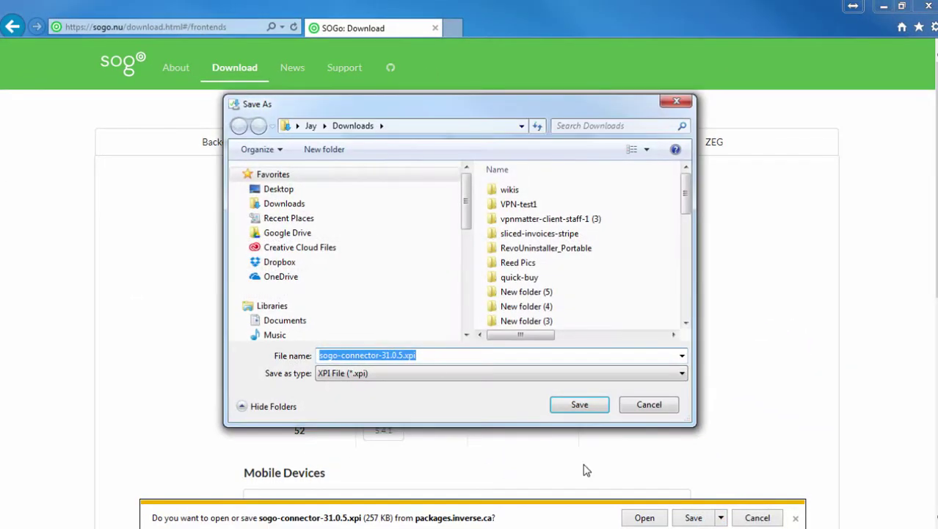
click(317, 150)
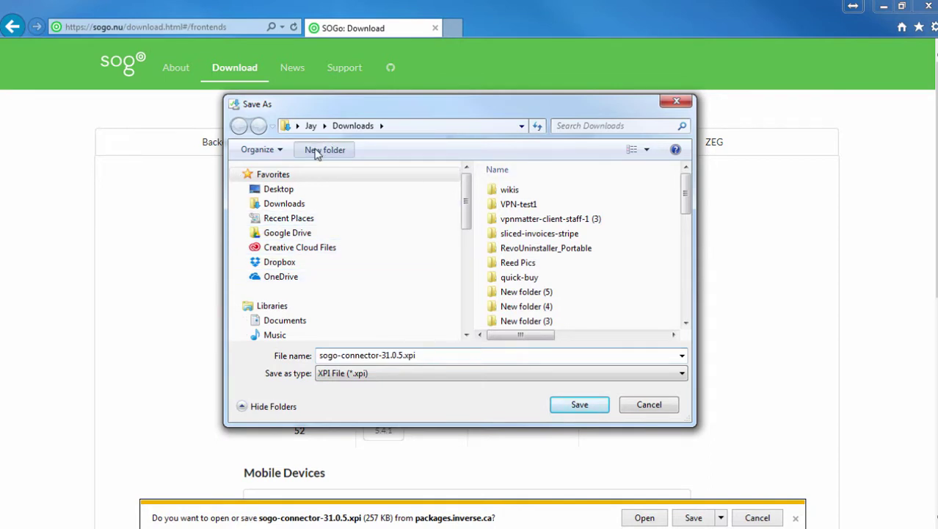
text(Sogo)
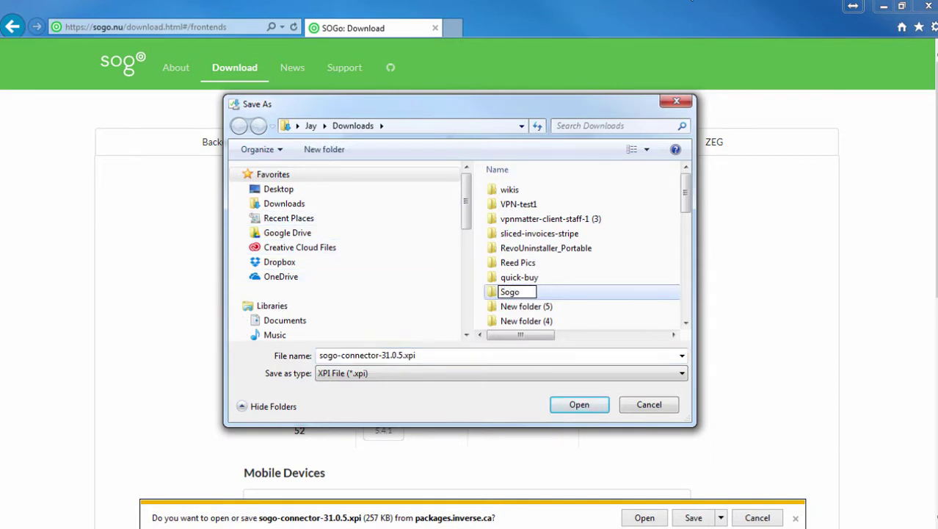
key(Return)
key(Return)
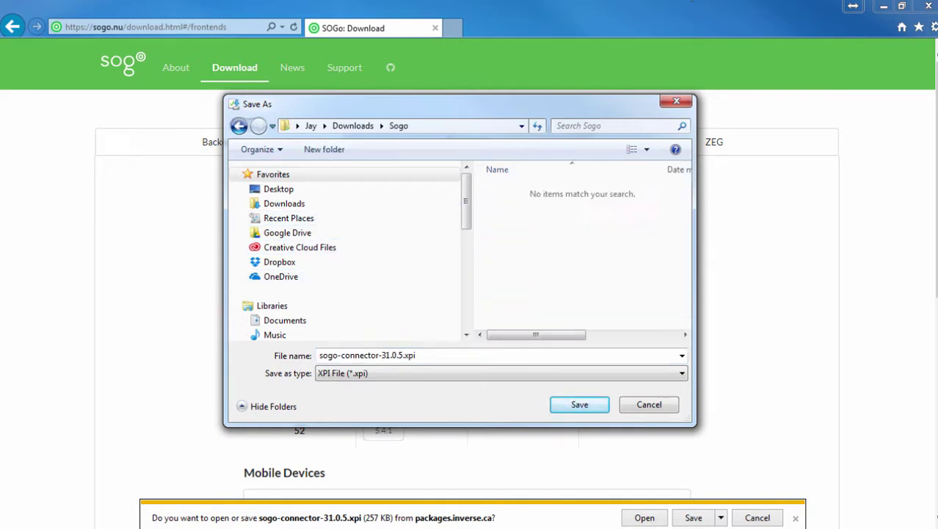
key(Return)
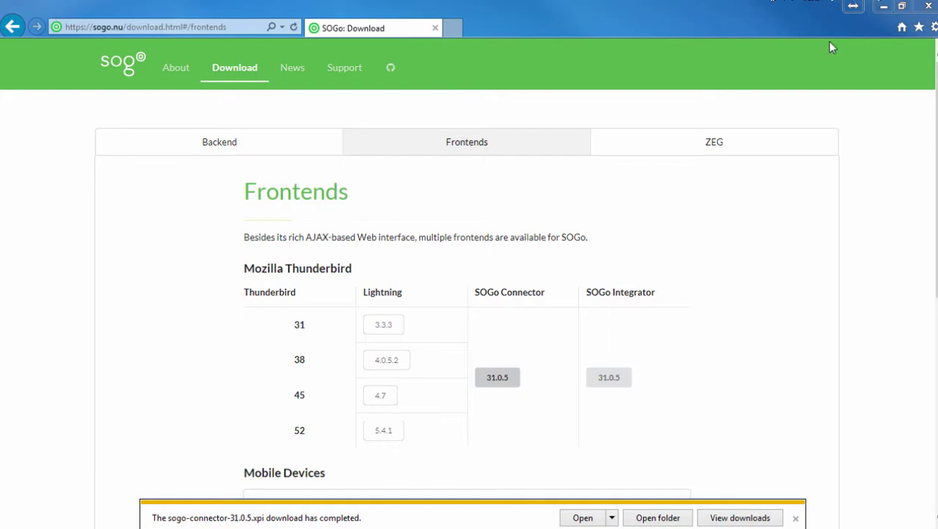
click(927, 7)
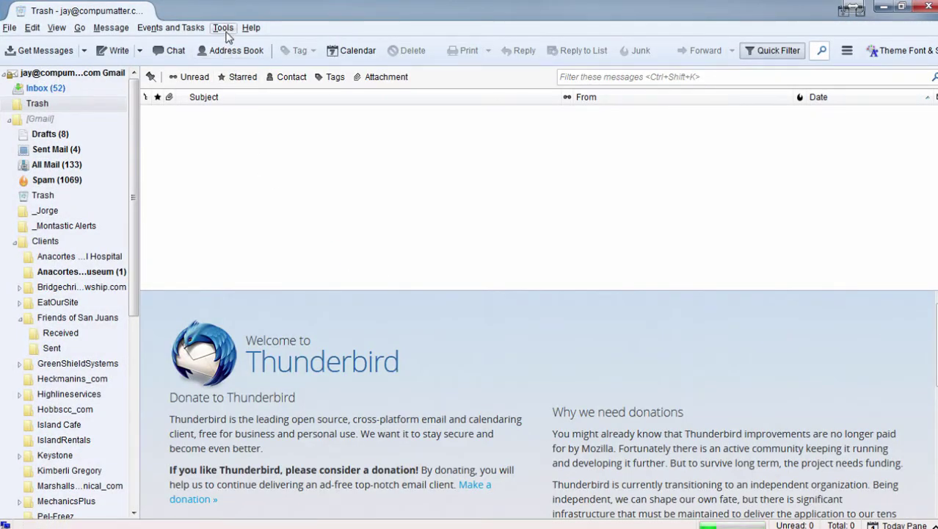
Open the Add-ons Manager from the Tools menu, list Extensions, and open the gear menu
click(223, 28)
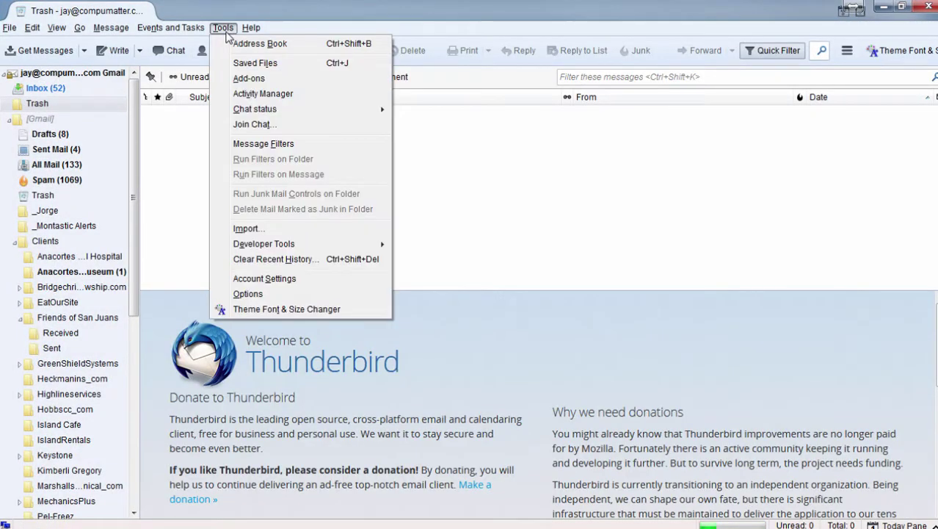
click(247, 80)
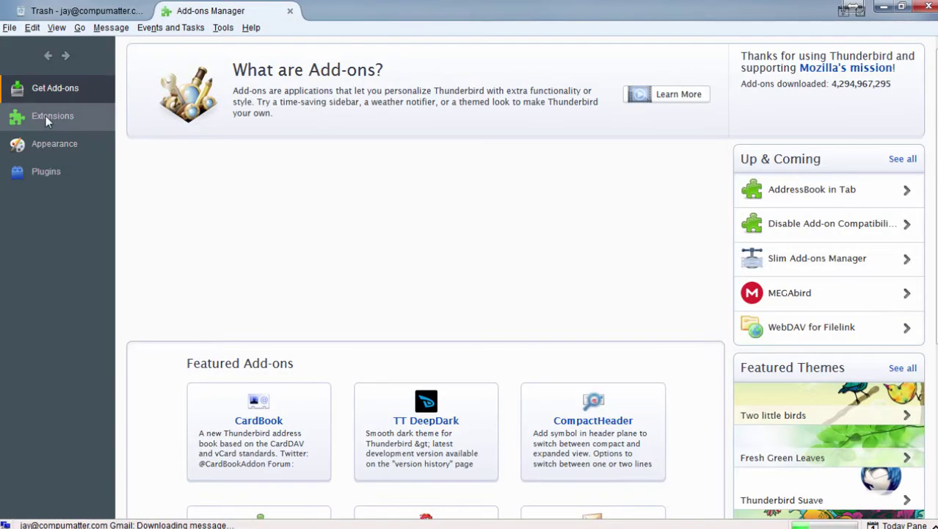
click(44, 115)
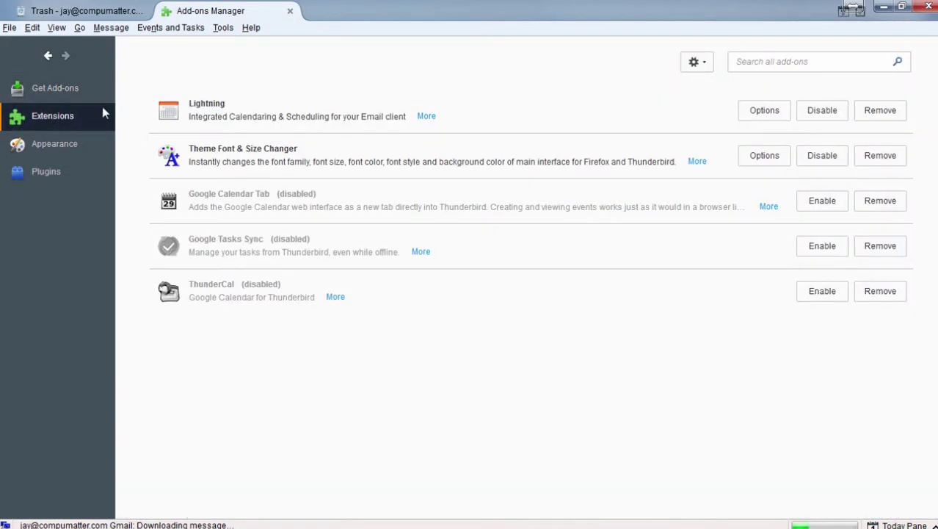
click(709, 73)
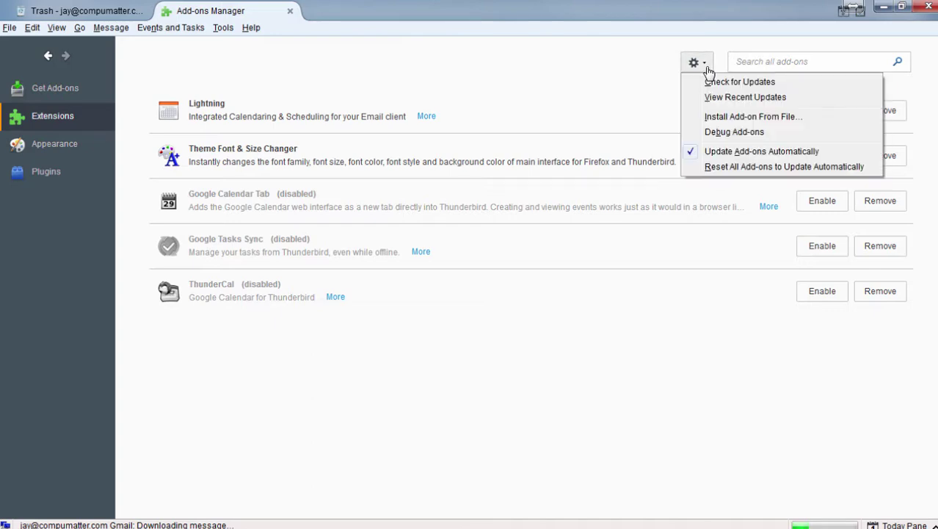
Install the add-on from Downloads\Sogo\sogo-connector-31.0.5.xpi and restart Thunderbird
click(776, 119)
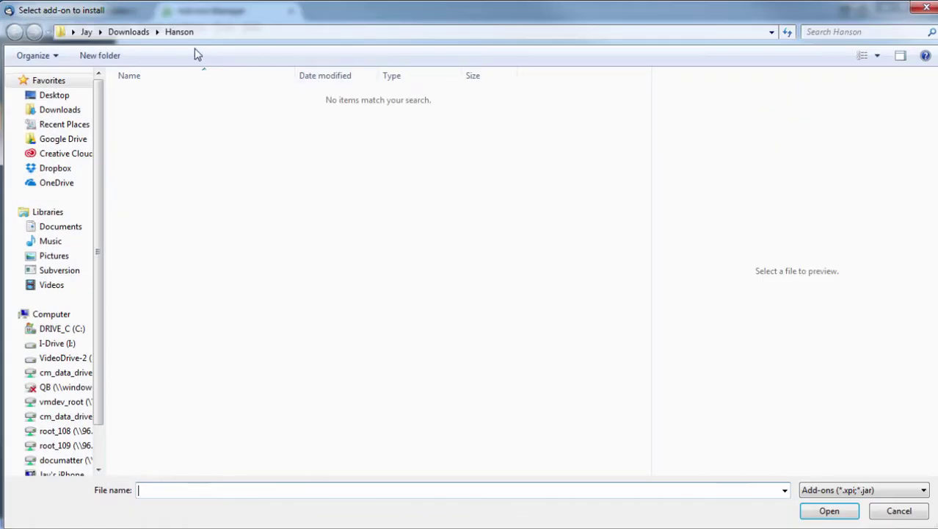
click(129, 33)
click(149, 141)
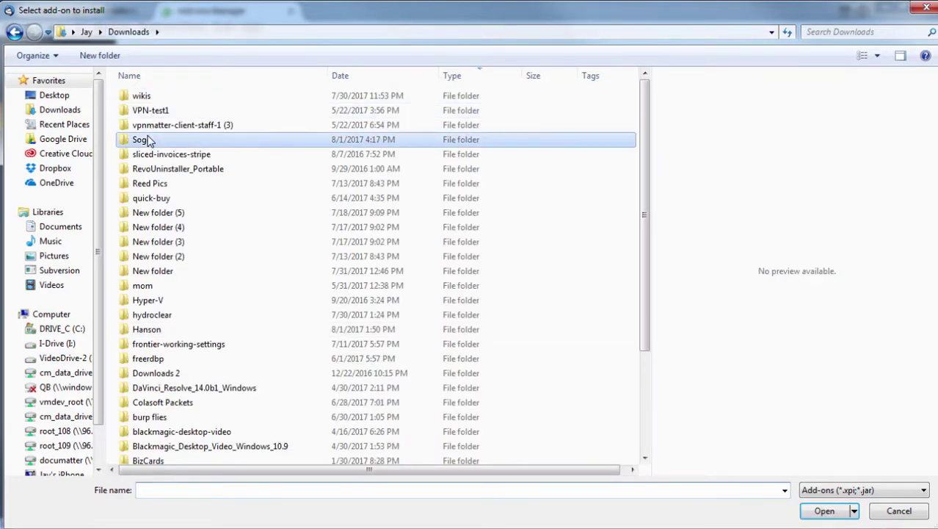
double_click(149, 139)
double_click(156, 98)
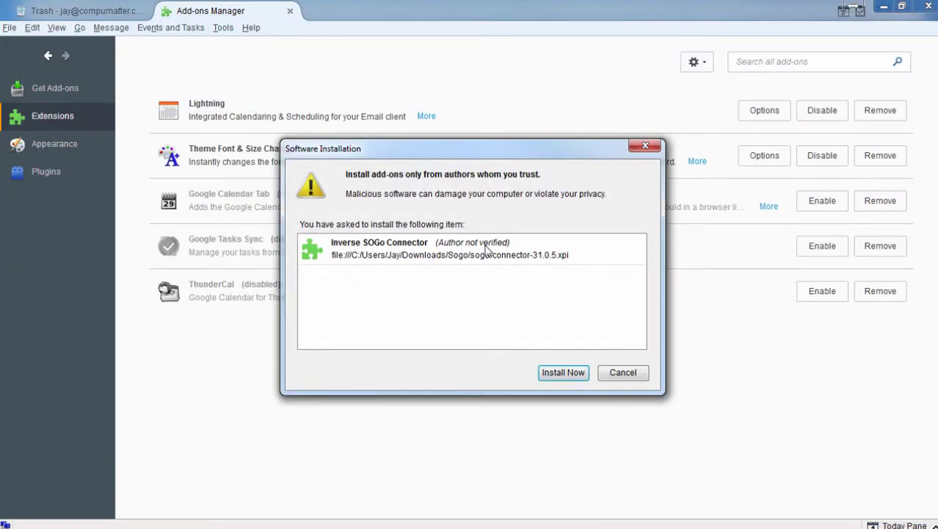
click(564, 374)
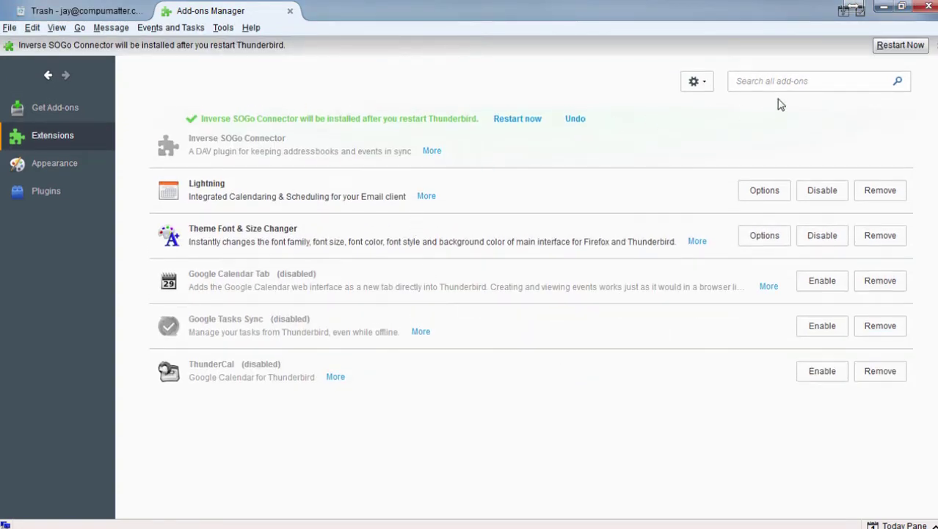
click(891, 47)
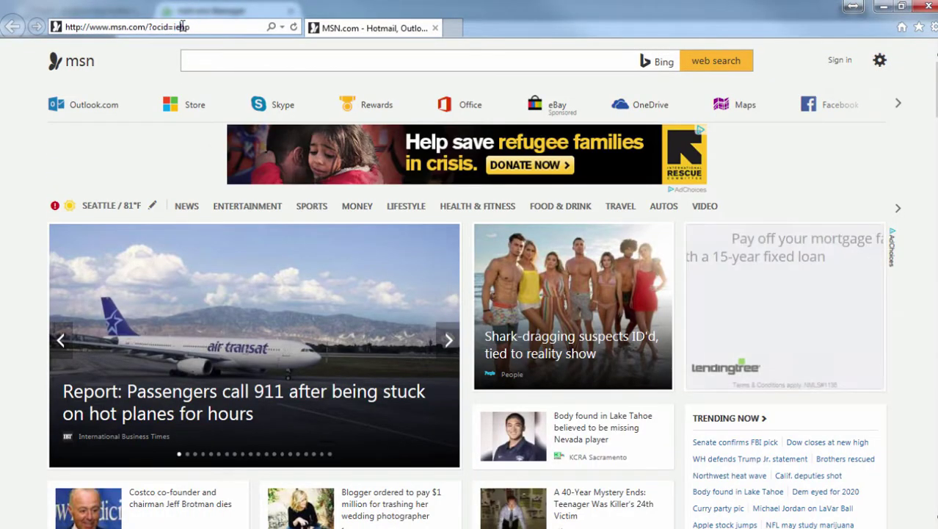
Paste the company SOGo webmail address into the browser and sign in with the account credentials
click(182, 26)
text(https://companymatter.com/SOGo/)
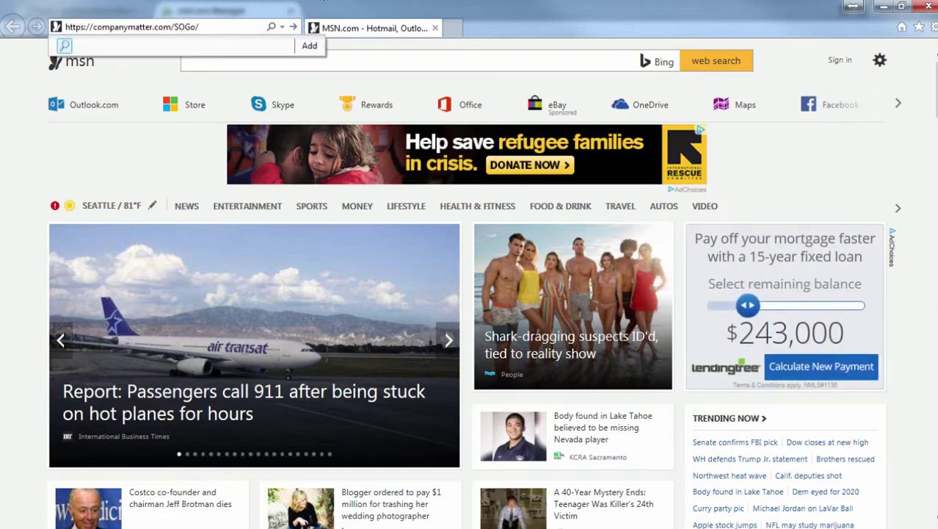
key(Return)
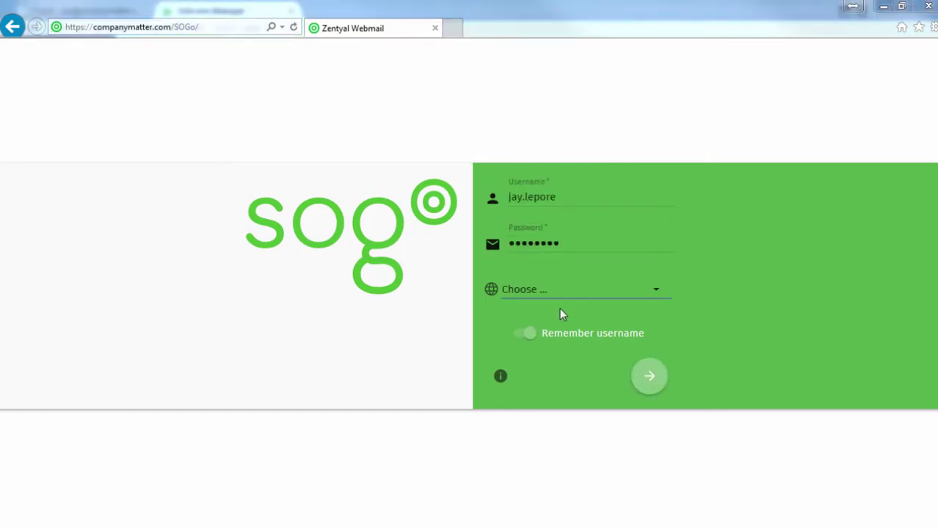
click(650, 376)
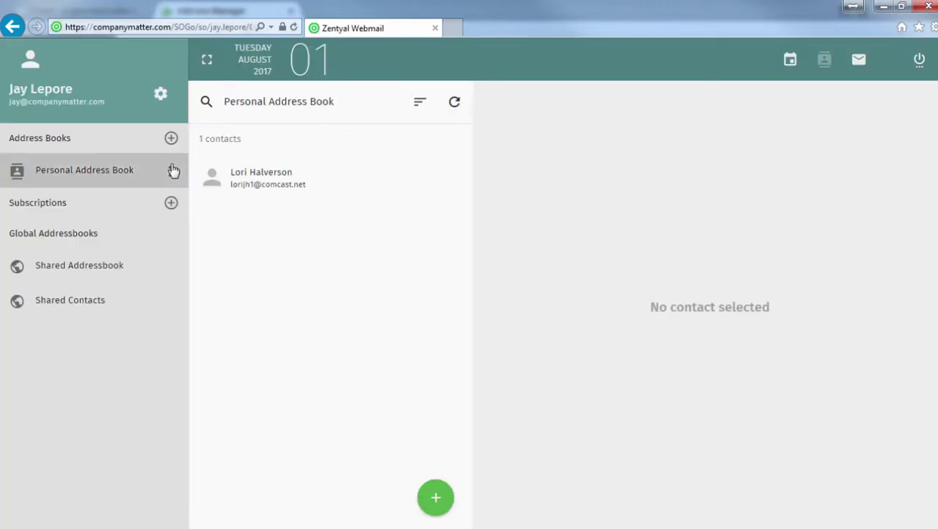
Copy the Personal Address Book's CardDAV URL from its Links dialog, then close the dialog
click(173, 171)
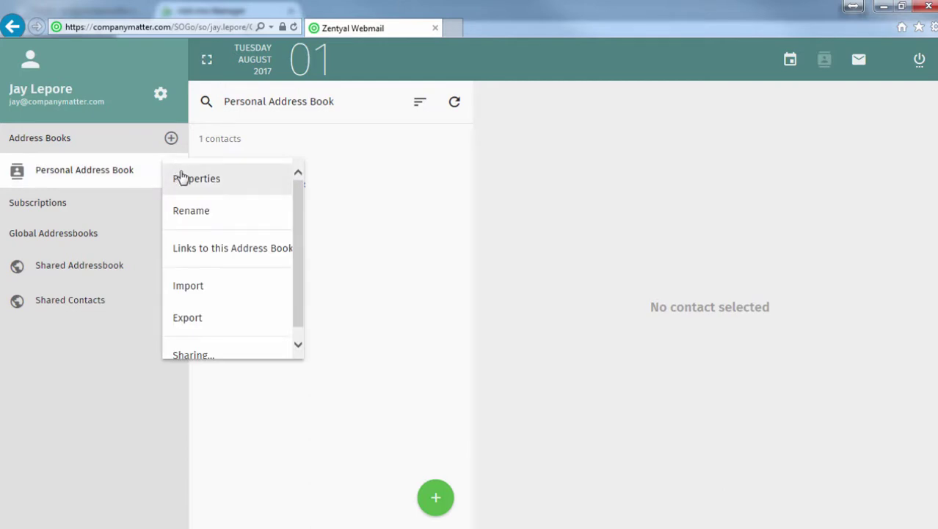
click(222, 250)
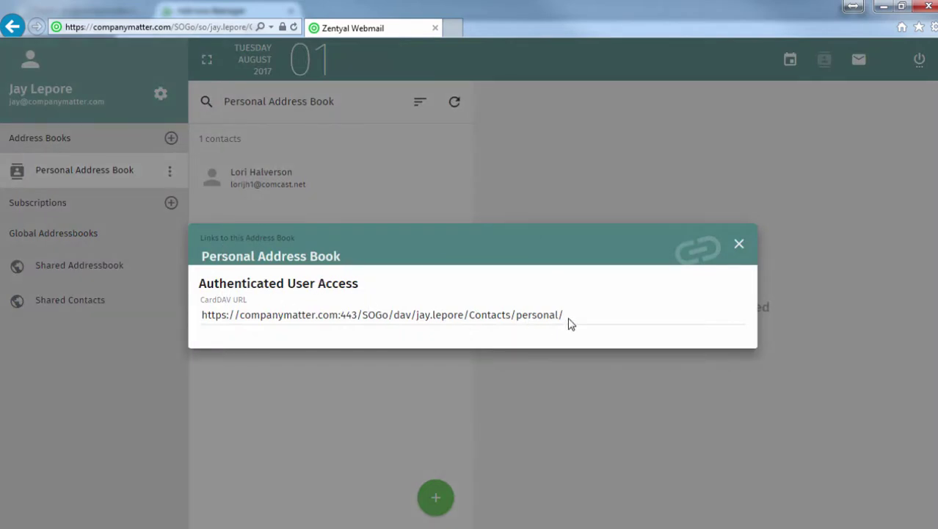
drag(569, 317, 204, 317)
right_click(267, 324)
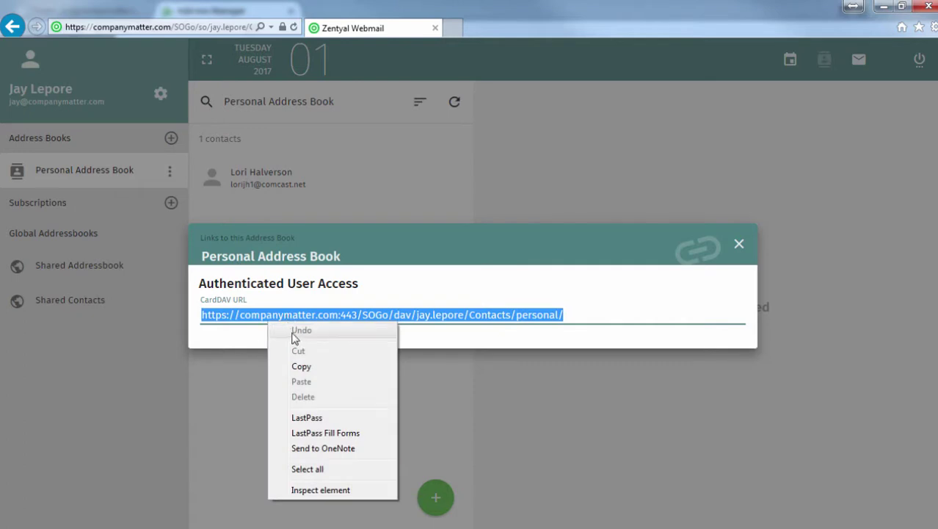
click(301, 366)
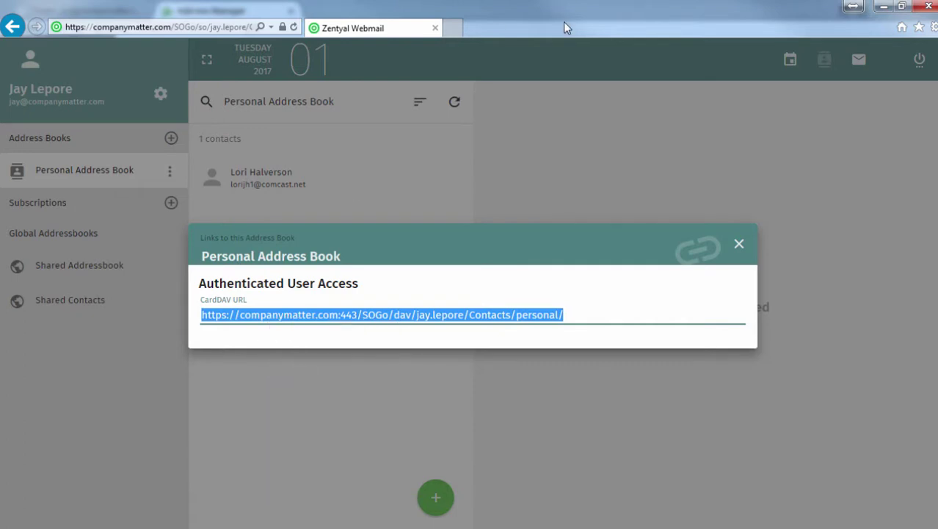
click(650, 230)
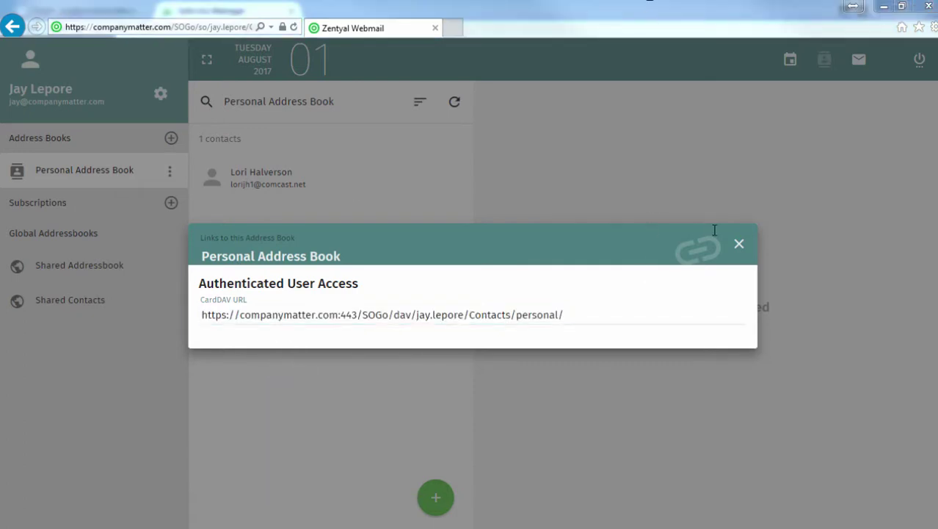
click(738, 243)
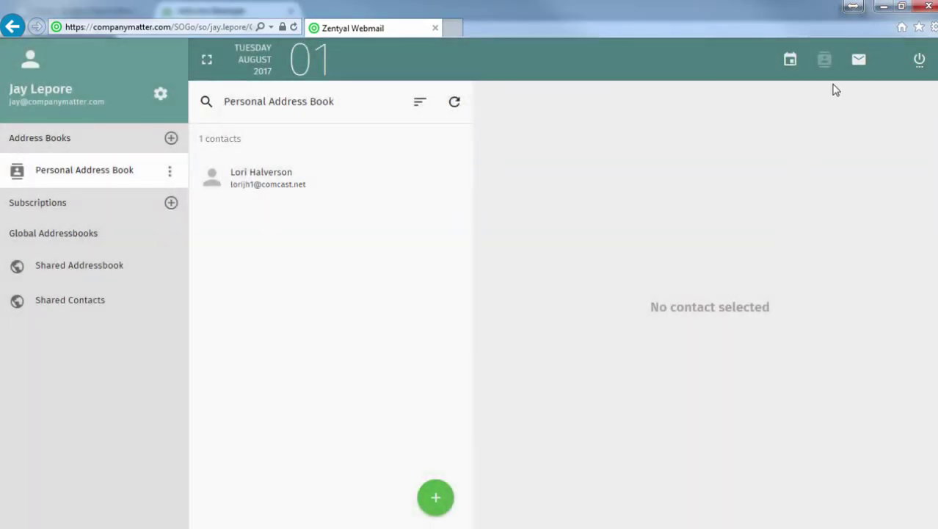
Close Internet Explorer and the Add-ons Manager tab, then open Thunderbird's Address Book
click(927, 6)
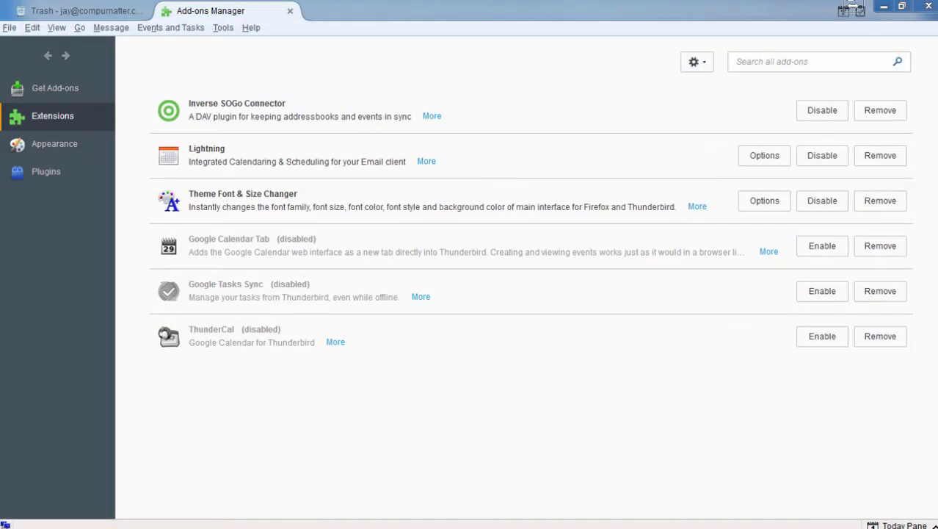
click(290, 11)
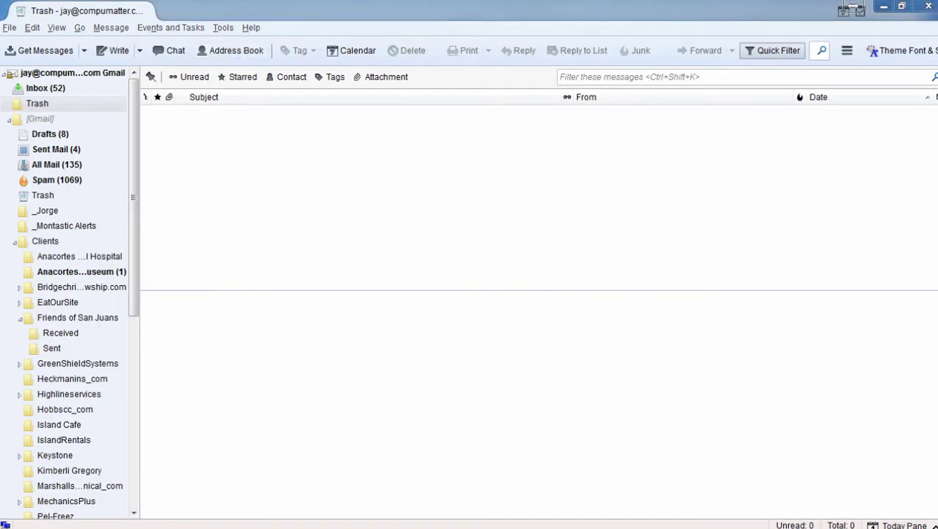
click(230, 50)
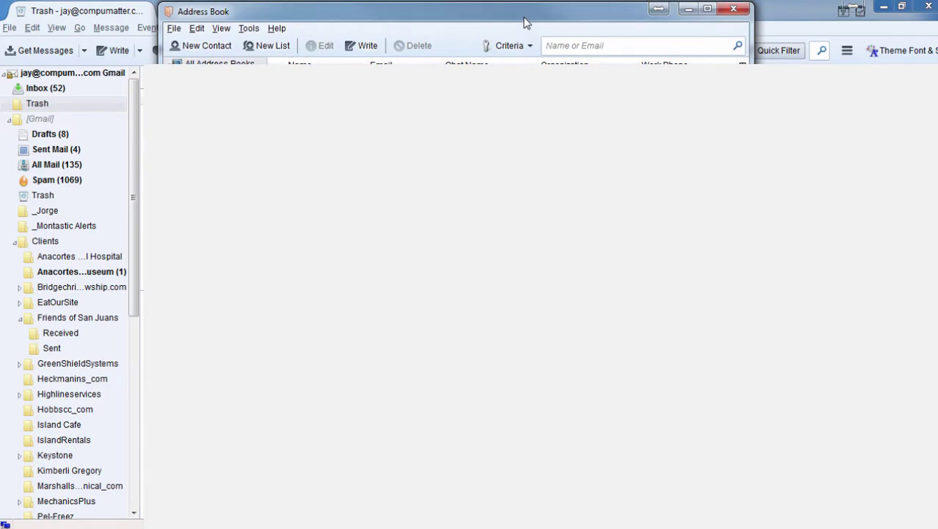
Maximize the Address Book window and look through its list and menu options
double_click(525, 11)
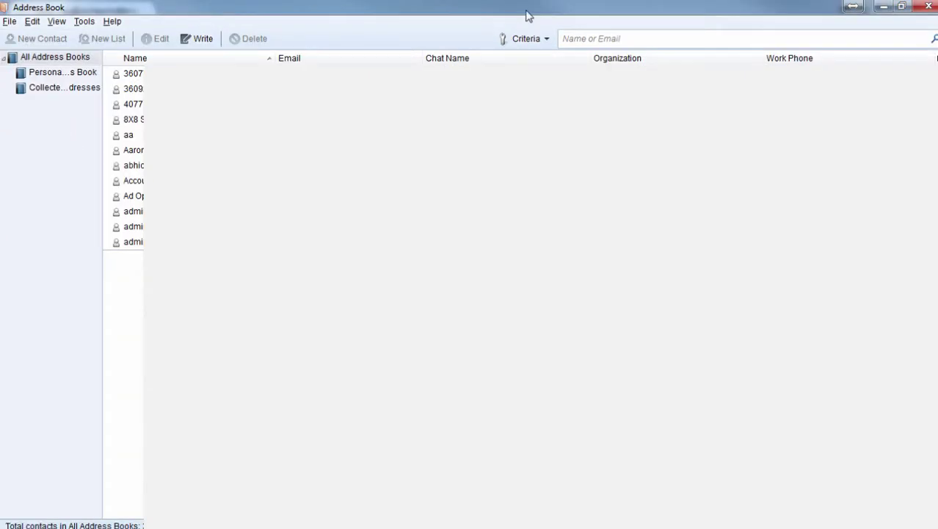
right_click(50, 131)
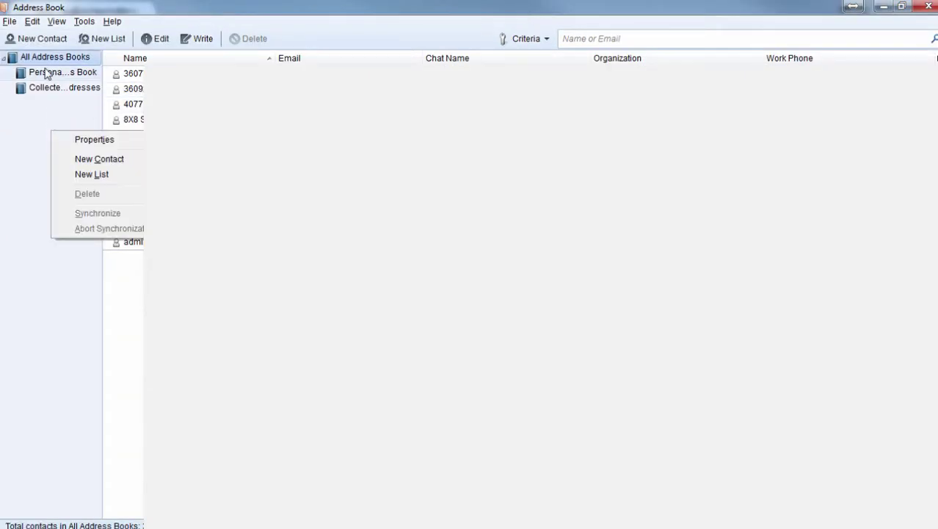
click(86, 24)
click(88, 23)
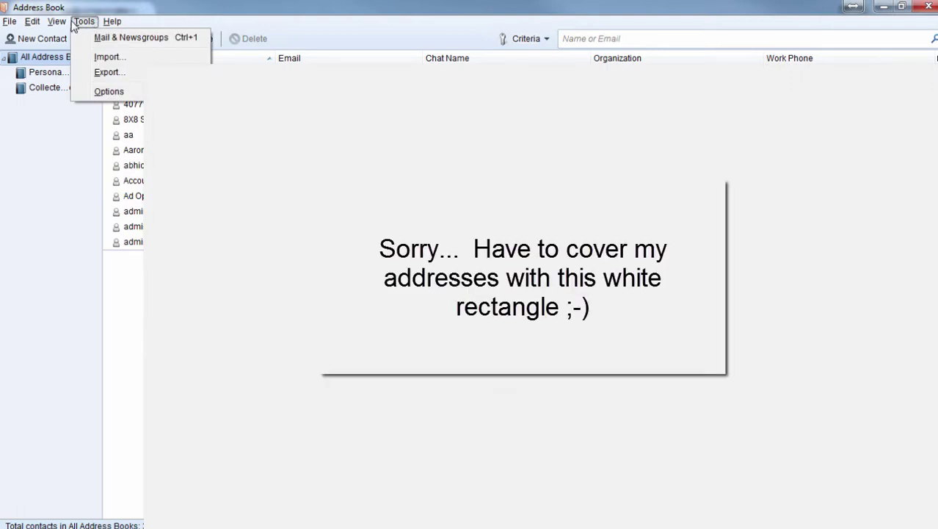
Create a remote address book 'SOGo Address Book' from the pasted CardDAV URL, periodic sync off
mouse_move(11, 25)
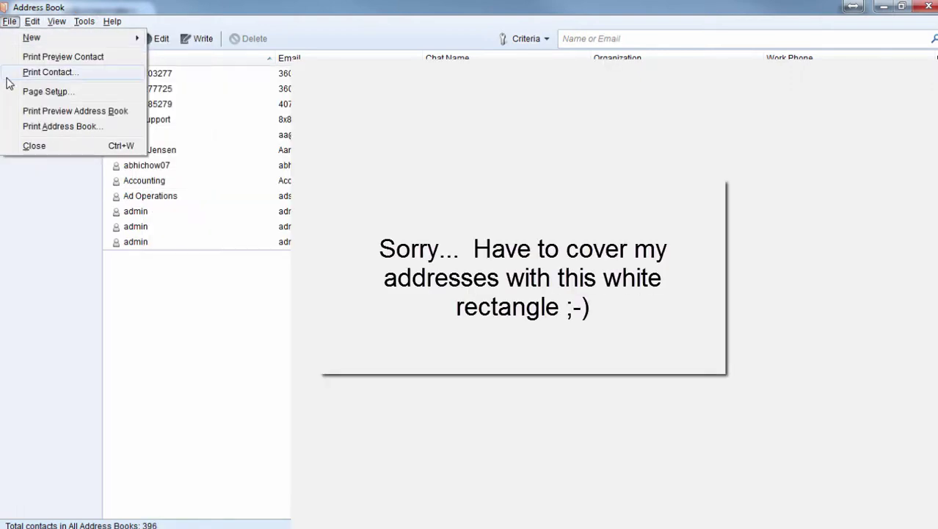
mouse_move(50, 38)
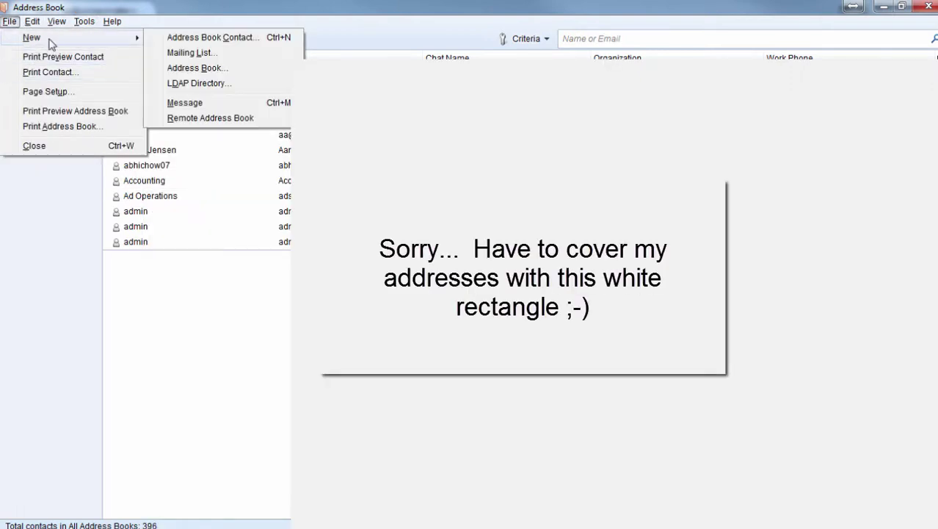
click(207, 118)
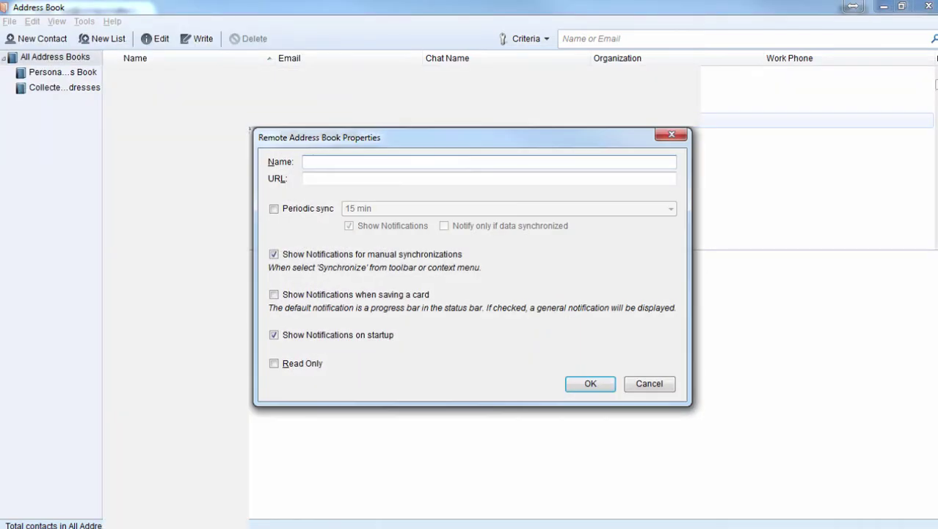
click(320, 179)
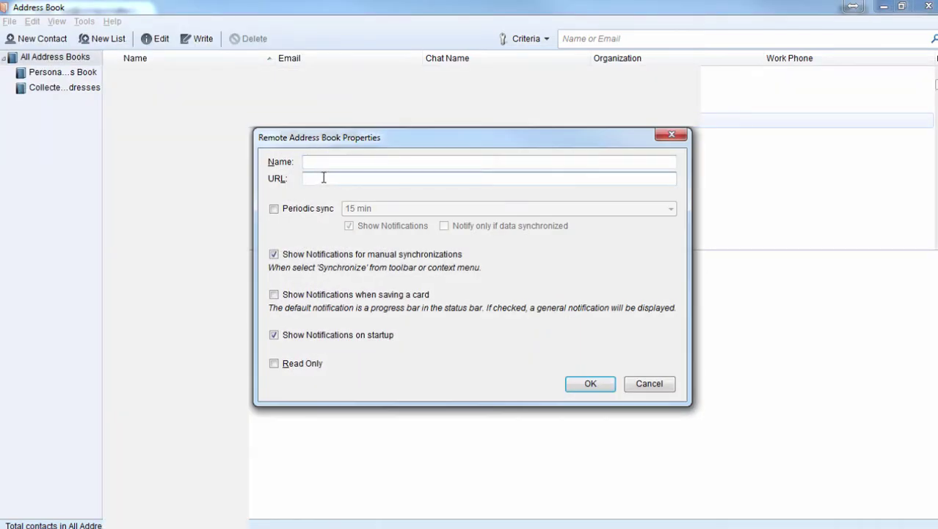
key(ctrl+v)
click(339, 161)
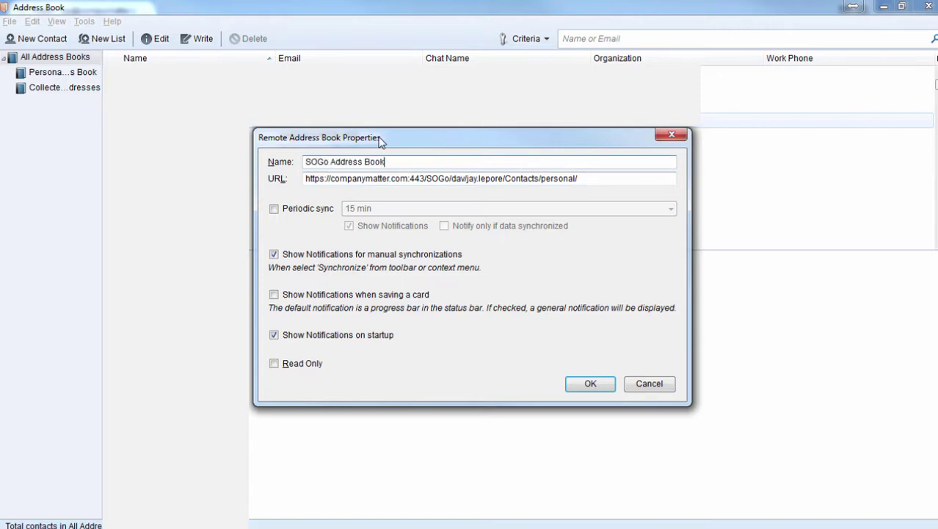
click(274, 210)
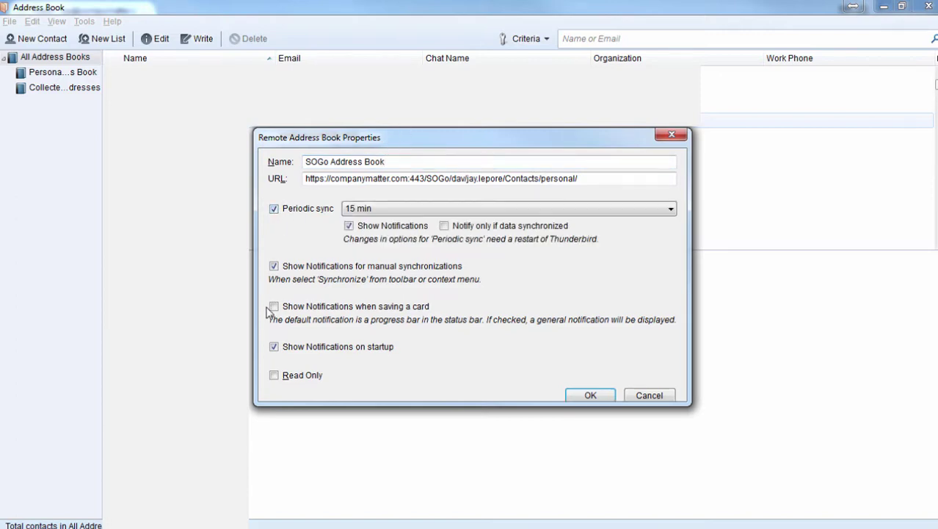
click(275, 211)
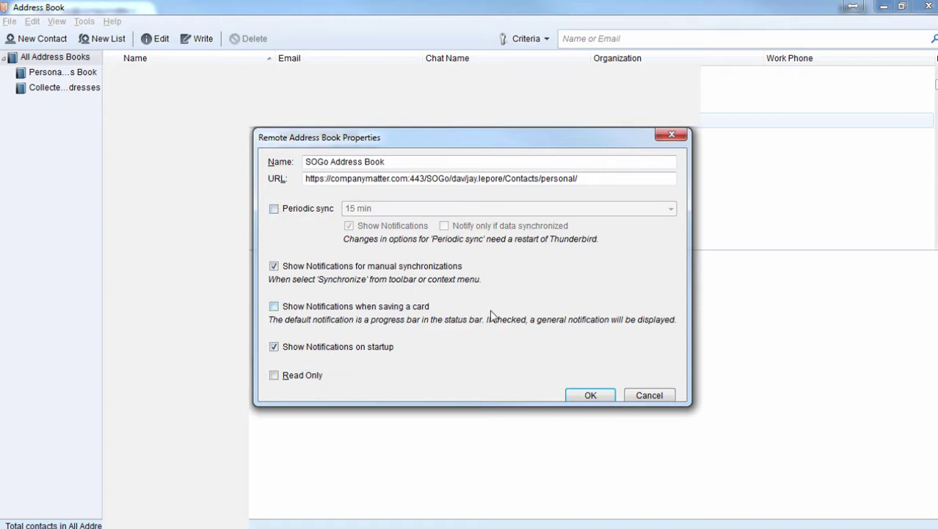
click(592, 395)
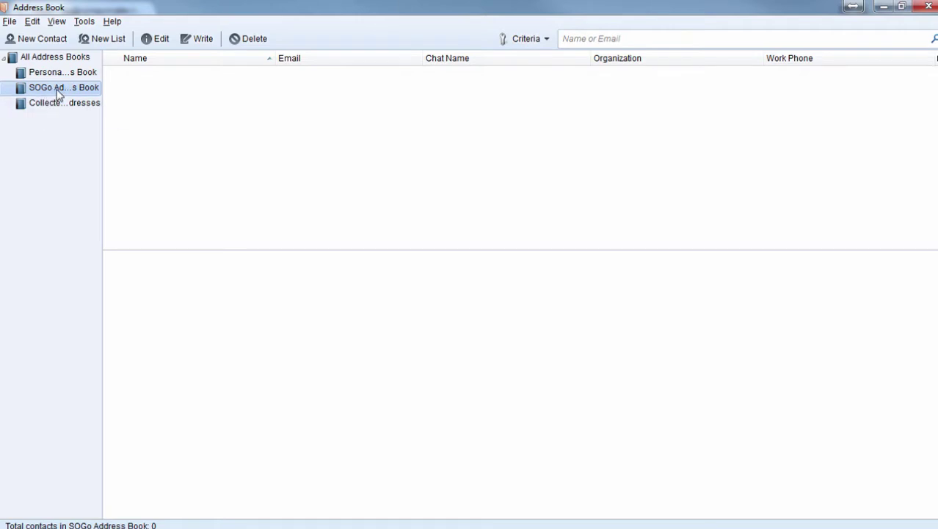
right_click(58, 92)
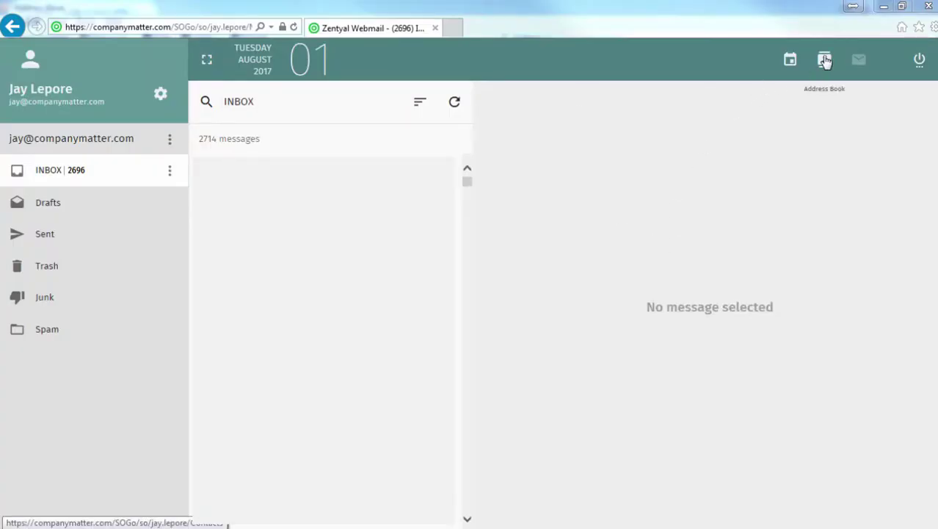
In SOGo, reopen the Personal Address Book's links, select the CardDAV URL, and close the dialog
click(825, 60)
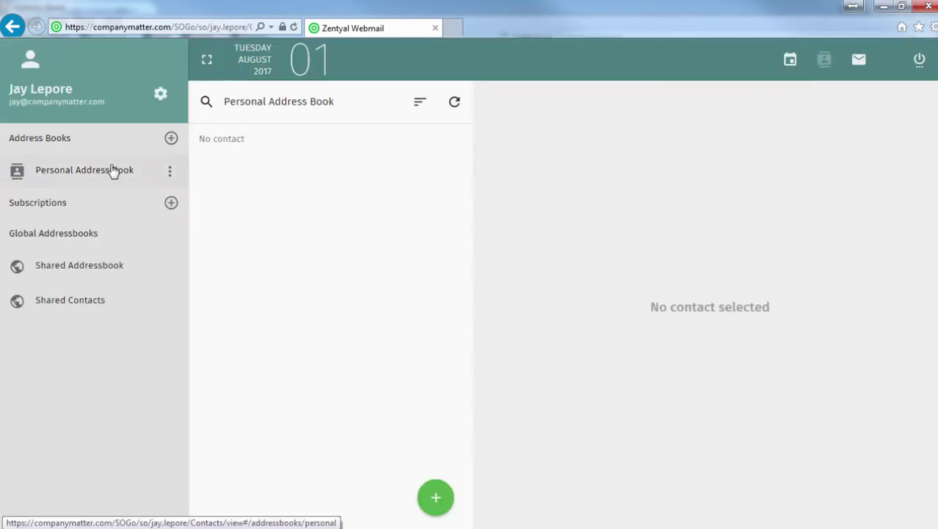
click(169, 175)
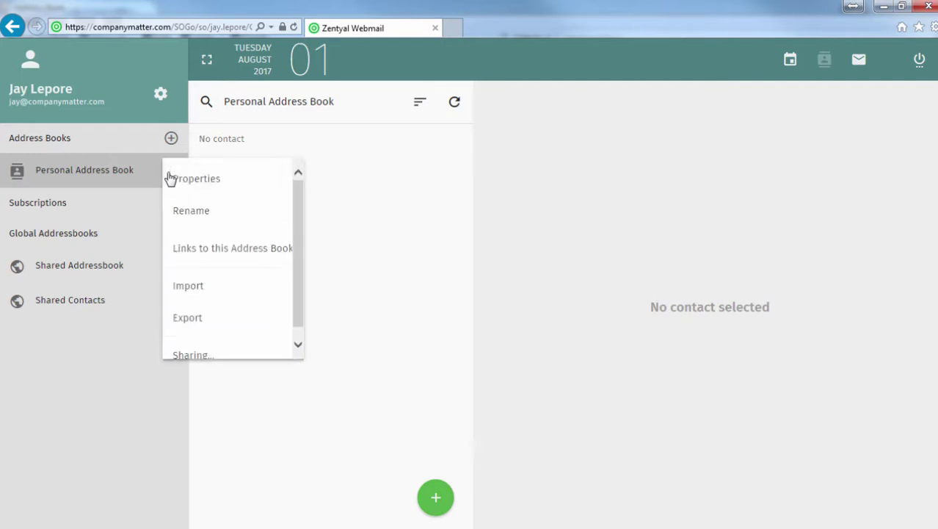
click(201, 251)
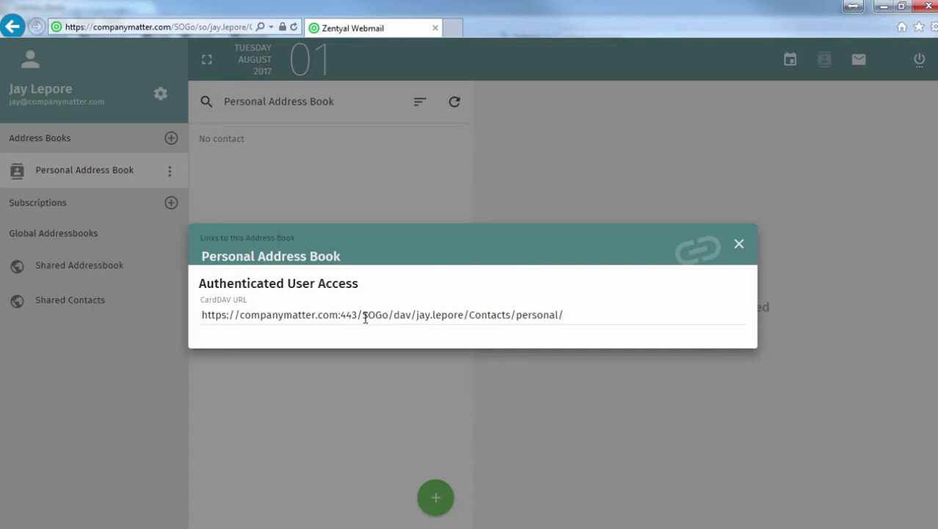
triple_click(365, 317)
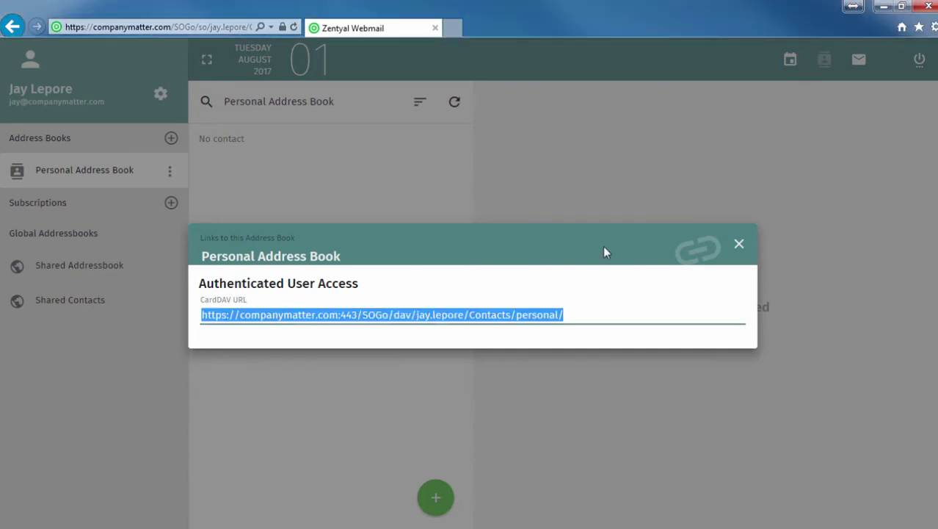
click(738, 243)
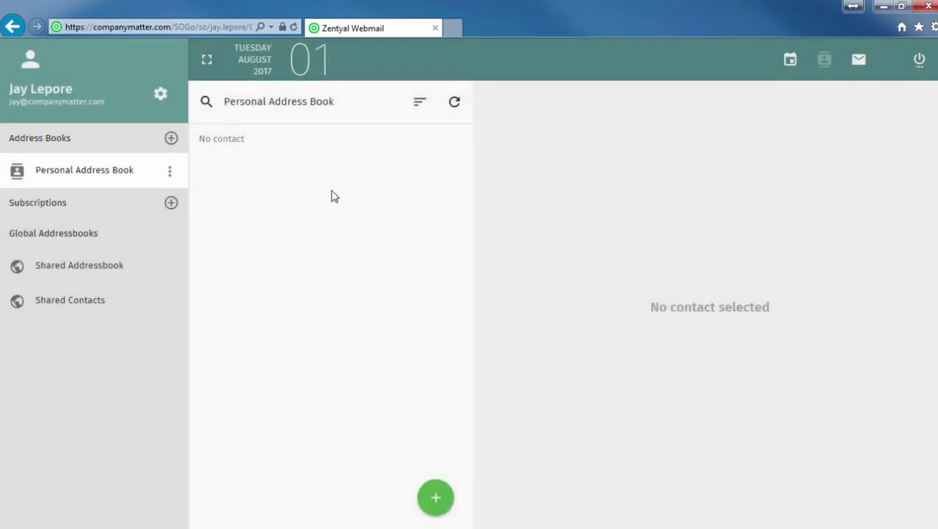
Dismiss the browser context menu and start a new address book card in SOGo
right_click(254, 165)
click(450, 345)
click(435, 499)
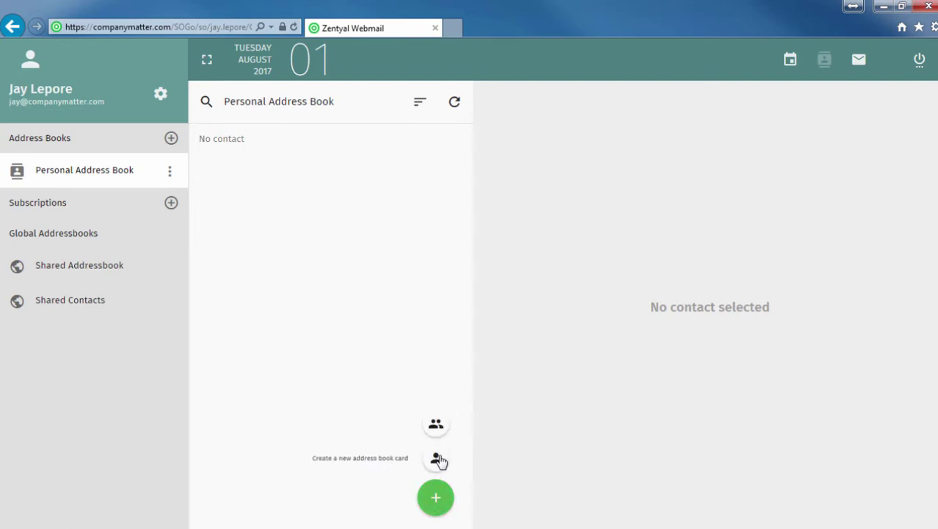
click(437, 459)
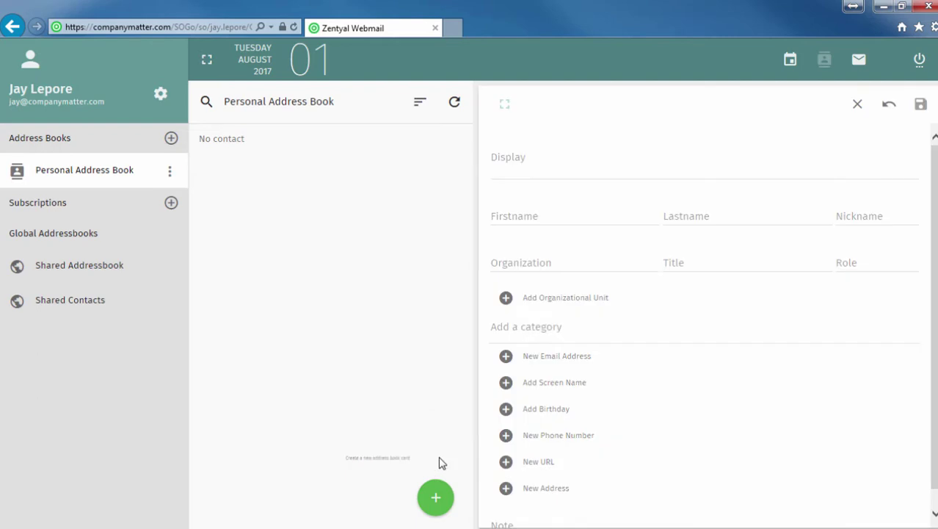
Enter display name 'Test Contact 1', the first and last names, and organization Some Company
click(555, 173)
text(Test Contact)
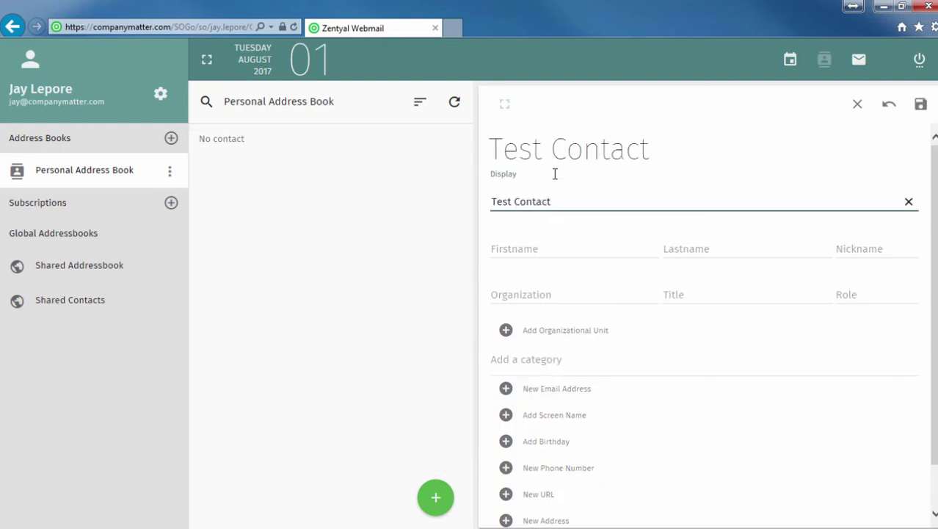
text( 1)
key(Tab)
text(Some)
key(Tab)
key(Tab)
text(Som)
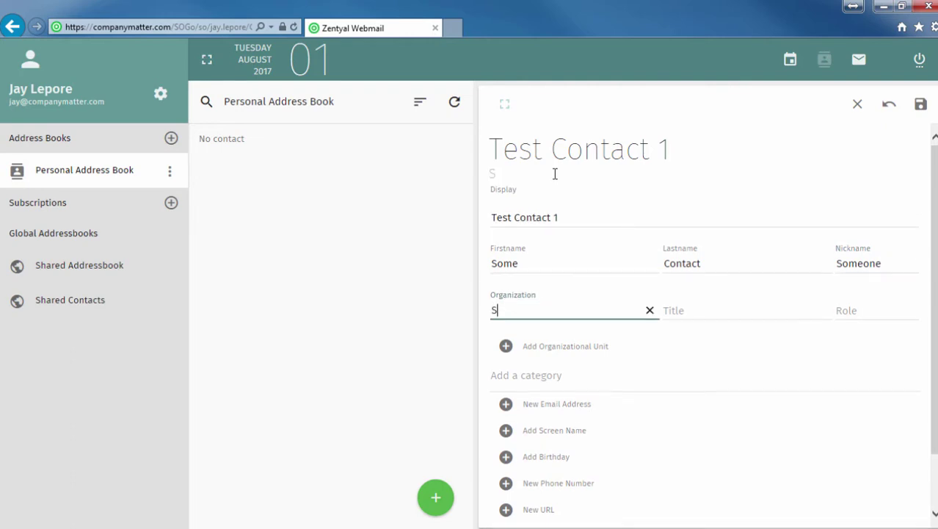
text(ome Company)
key(Tab)
Add the contact's email address and phone number, save the card, and minimize the browser
scroll(532, 193, down, 2)
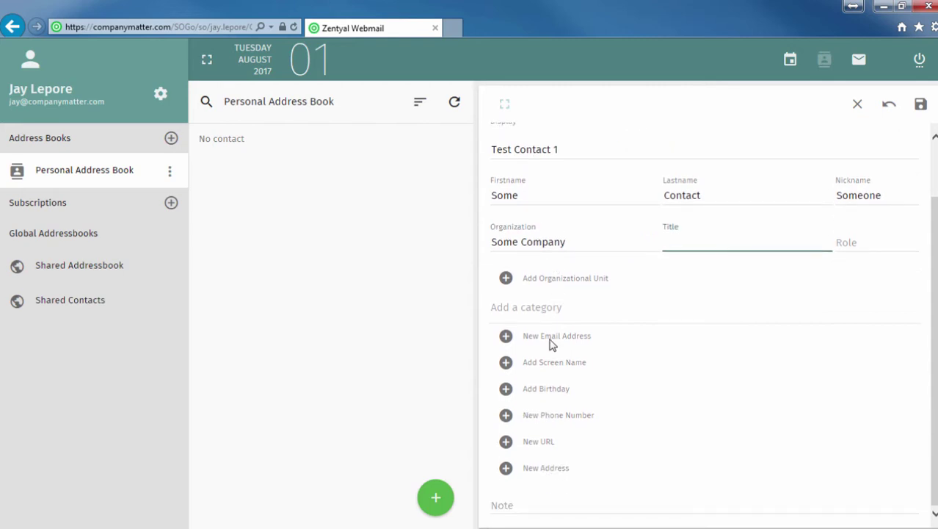
click(506, 336)
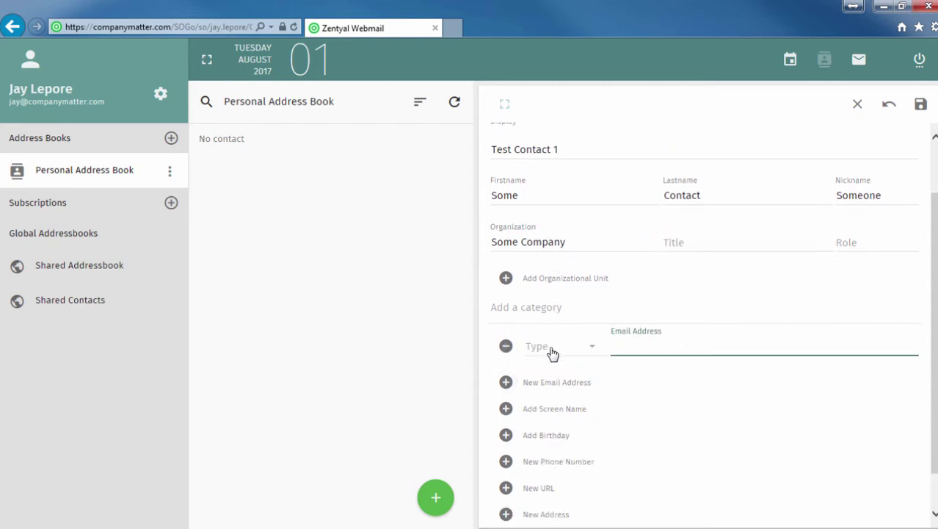
text(asdf@asdasdf.com)
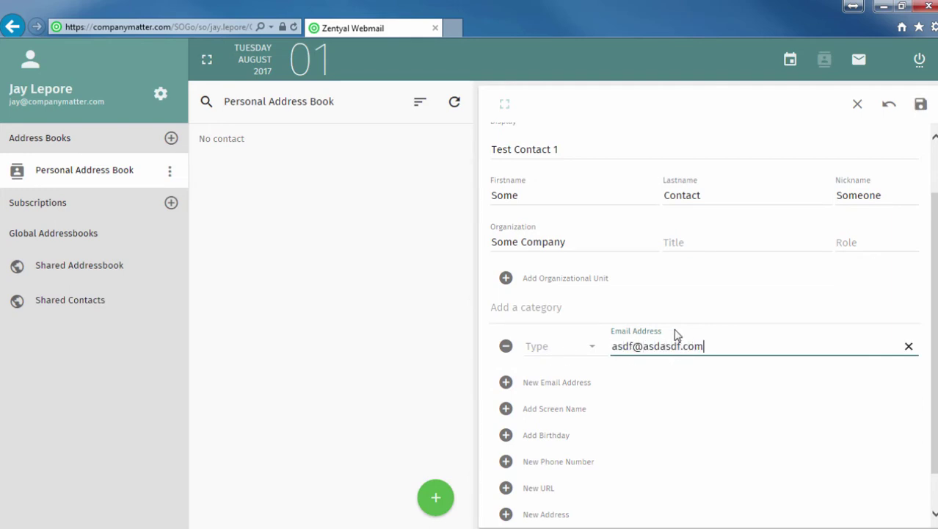
scroll(631, 374, down, 1)
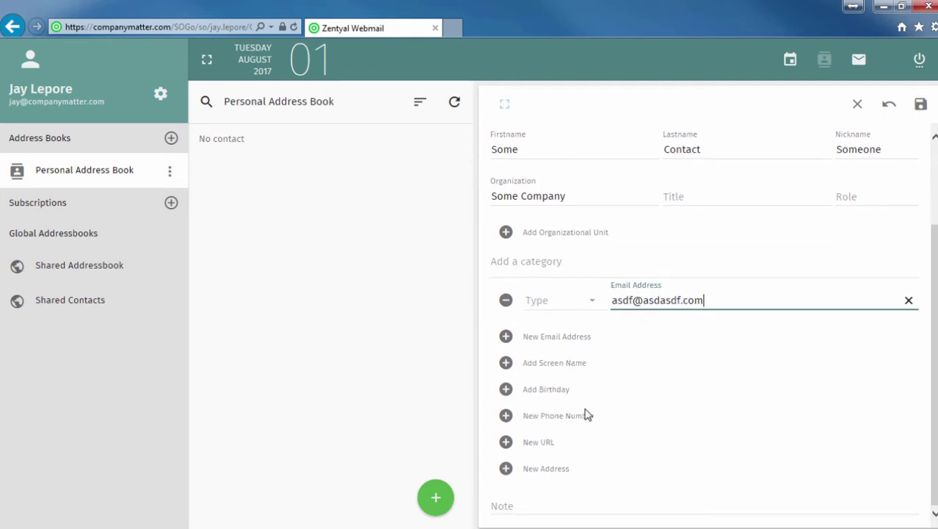
click(505, 415)
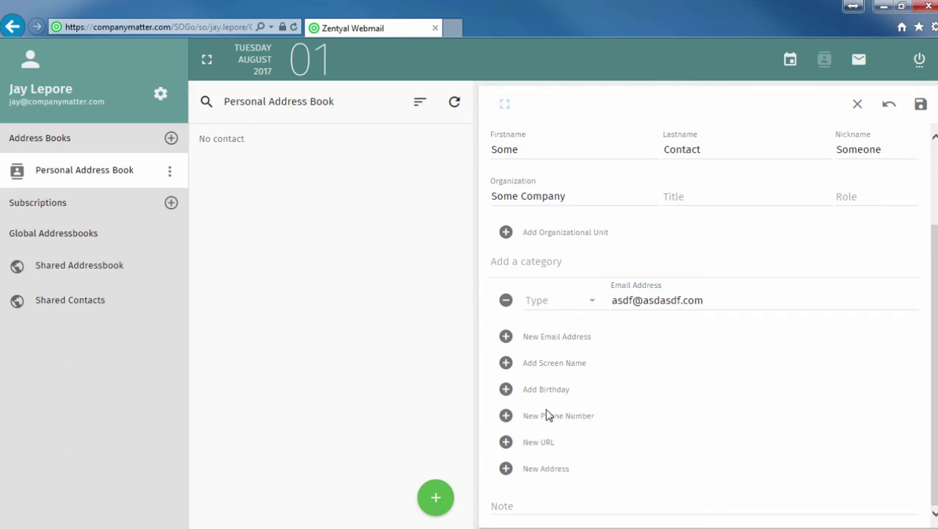
click(506, 416)
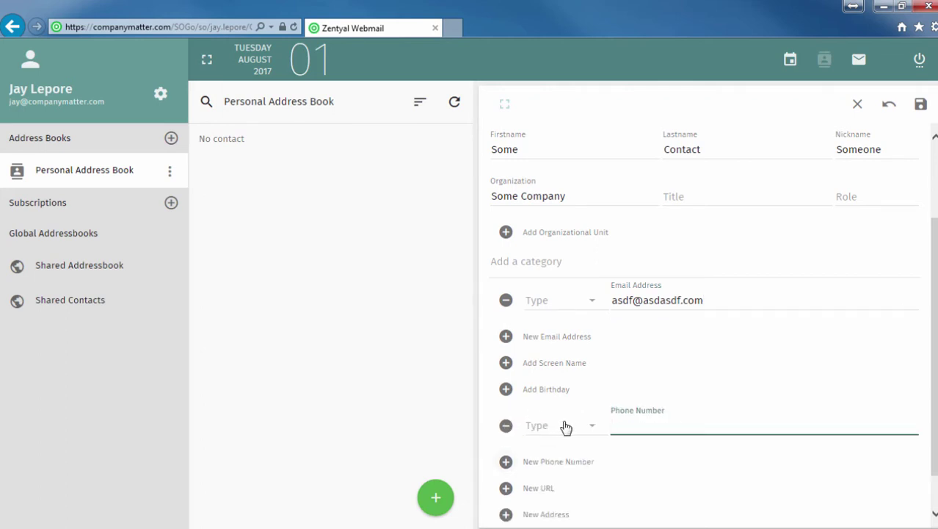
text(333-333-)
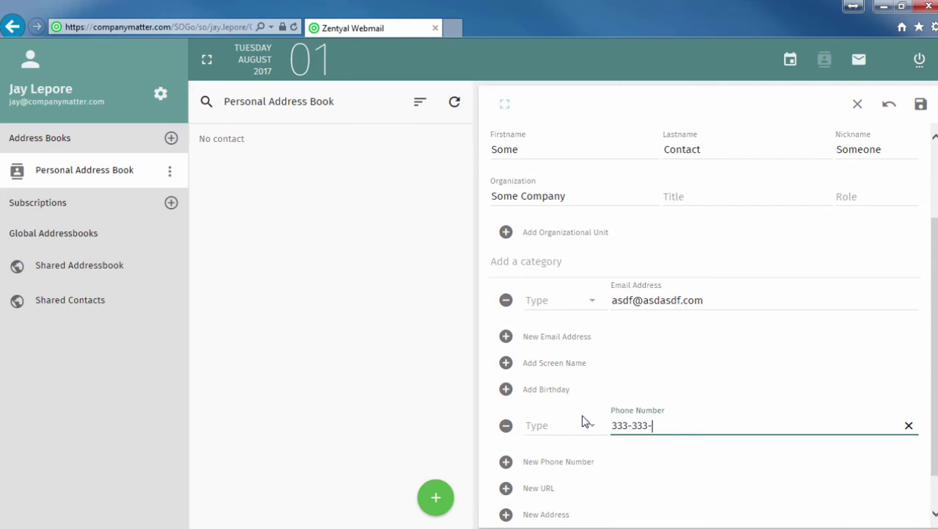
text(4444)
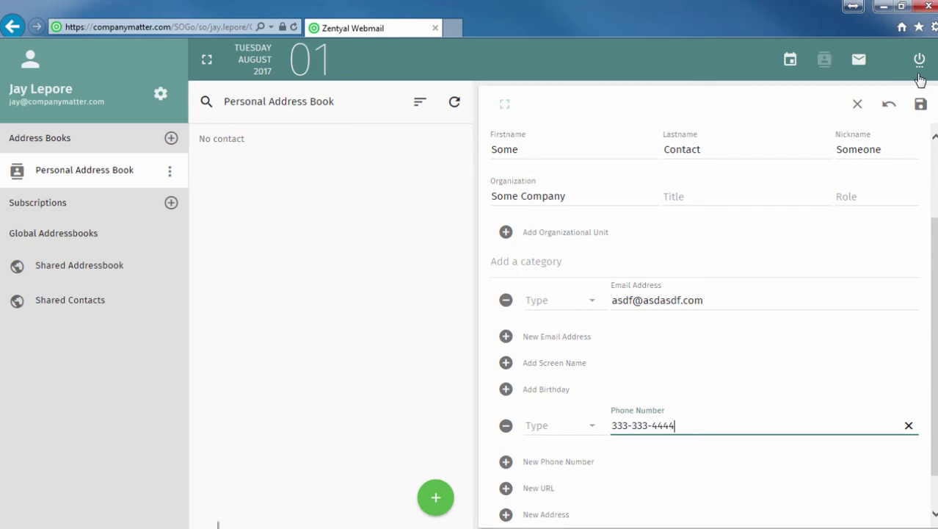
click(920, 106)
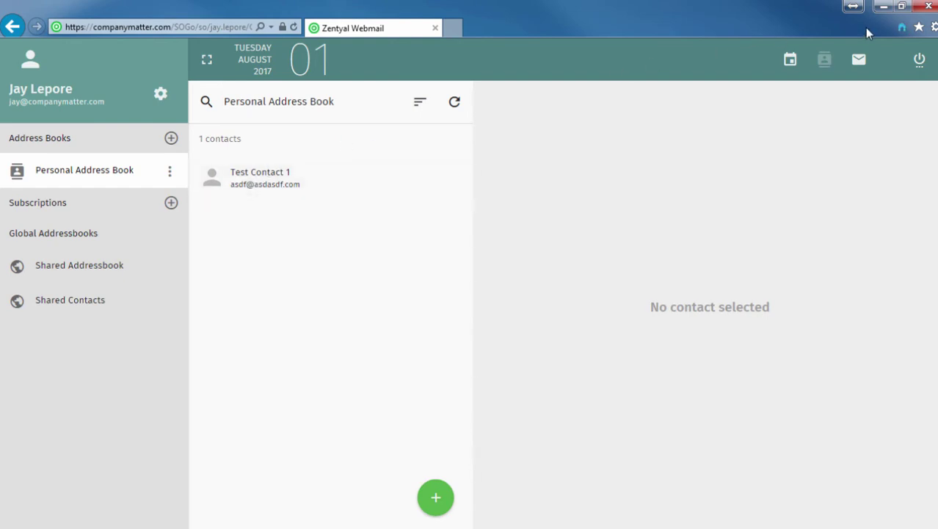
click(884, 7)
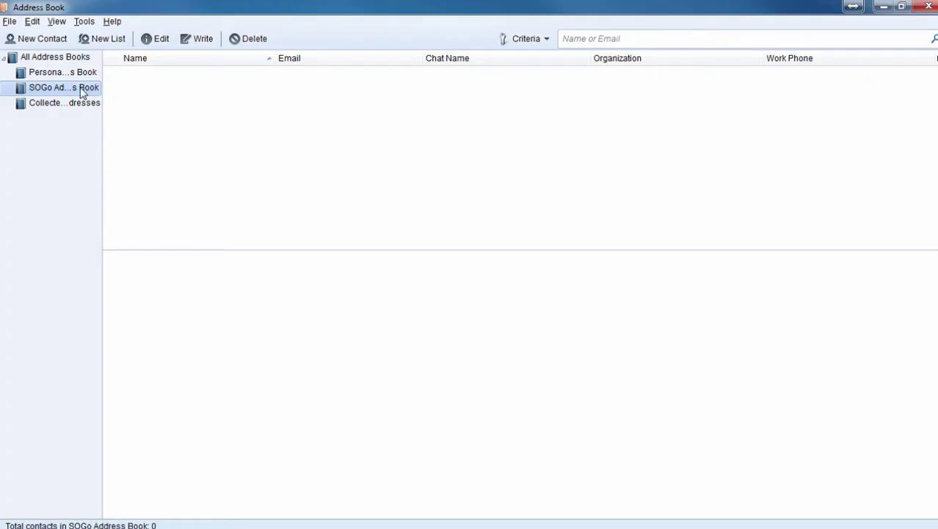
Synchronize SOGo Address Book, logging in with the password remembered, then view Test Contact 1
right_click(81, 91)
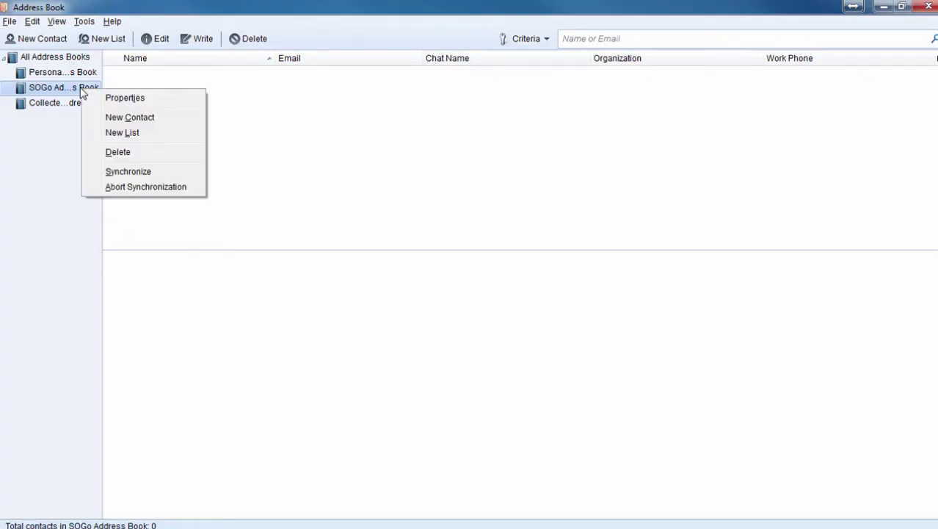
click(118, 172)
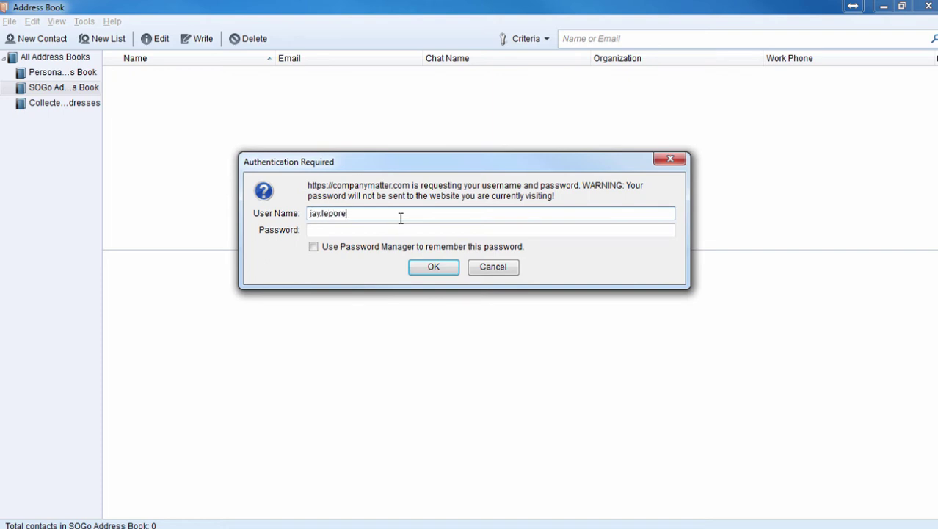
key(Tab)
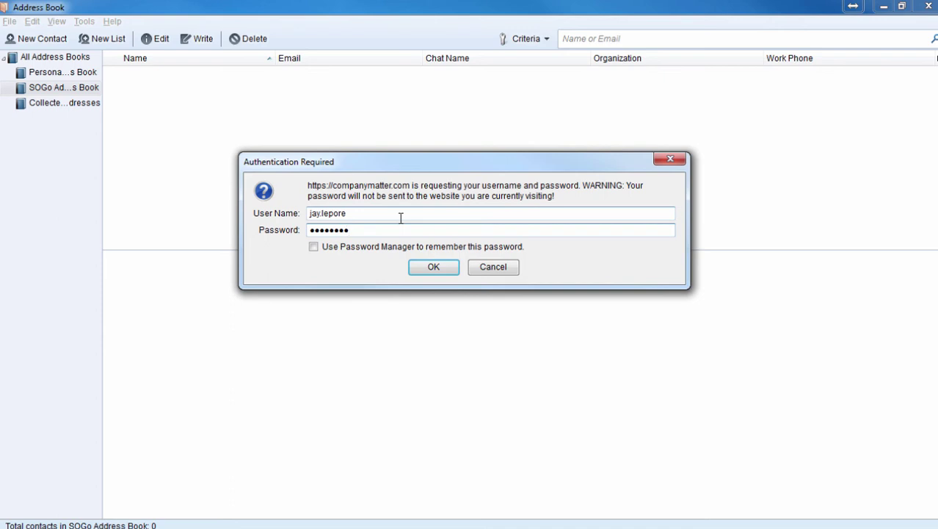
click(313, 248)
click(424, 267)
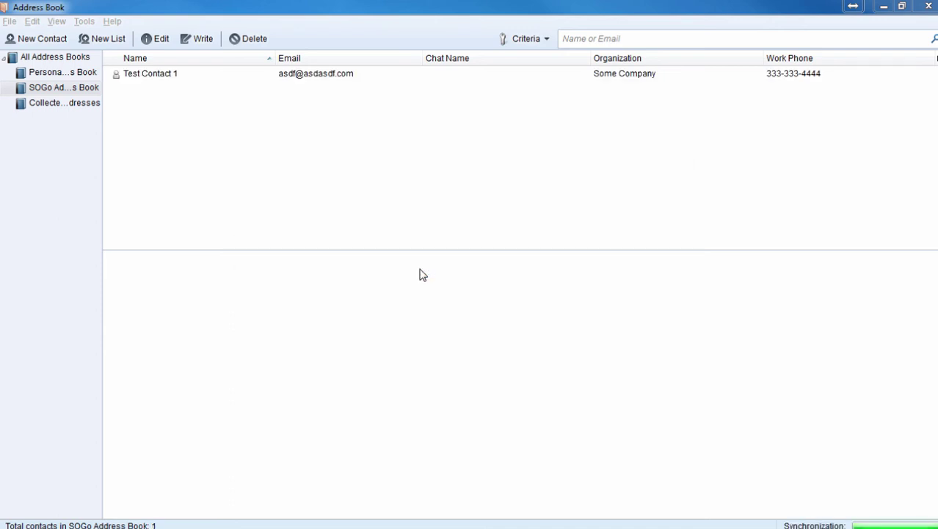
click(147, 78)
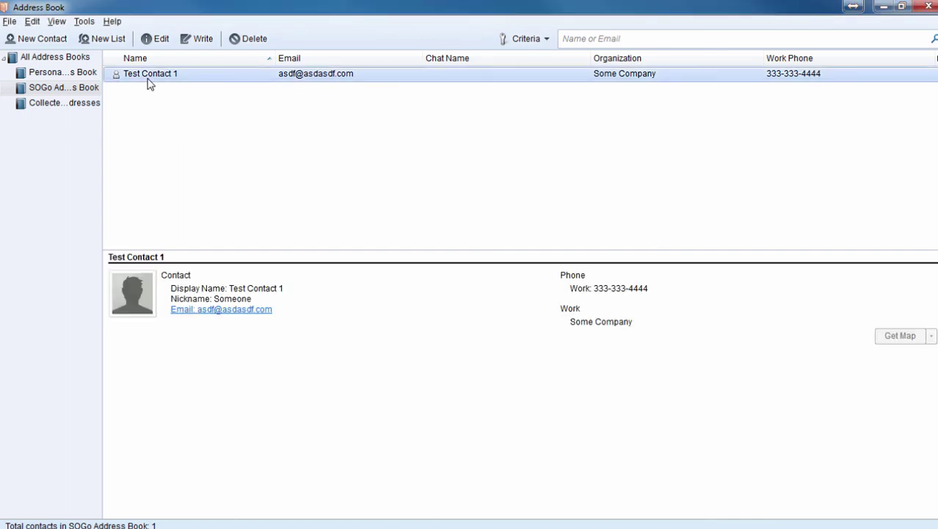